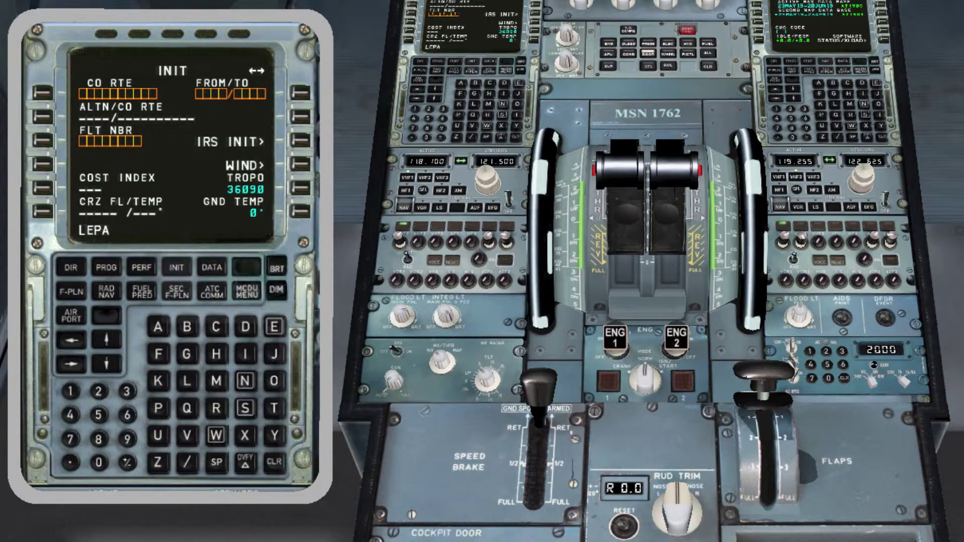
- Set the flight from LEPA to LEBL on the INIT page, with LERS as the alternate
text(/LEBL)
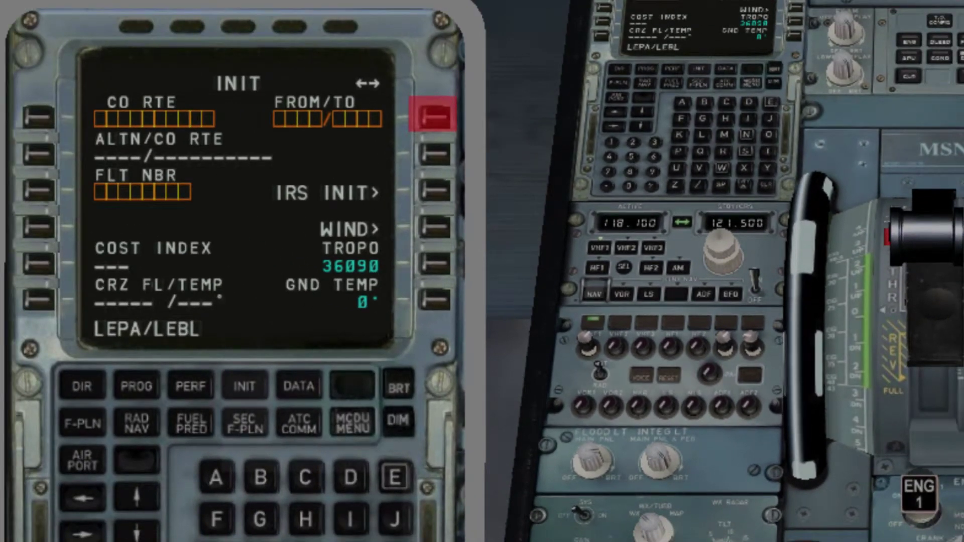
click(433, 115)
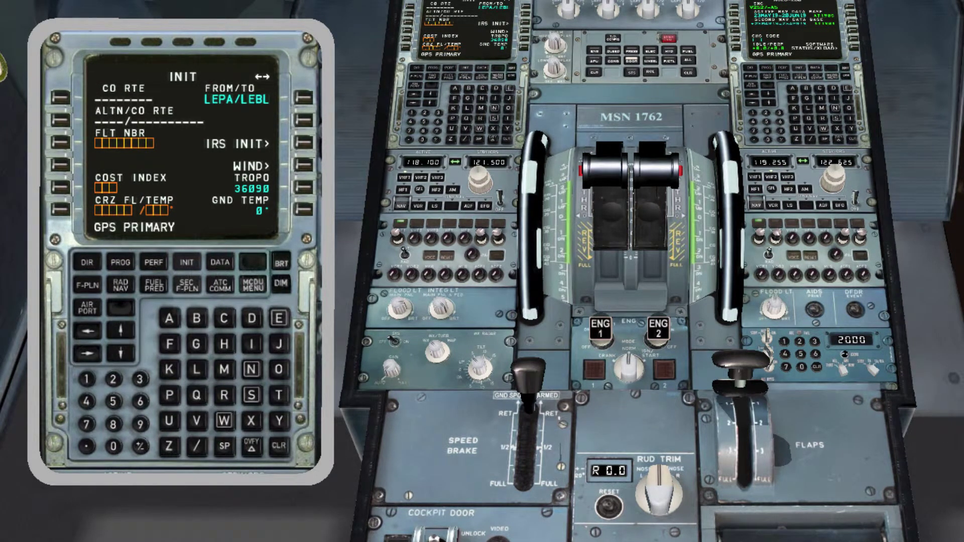
text(LER)
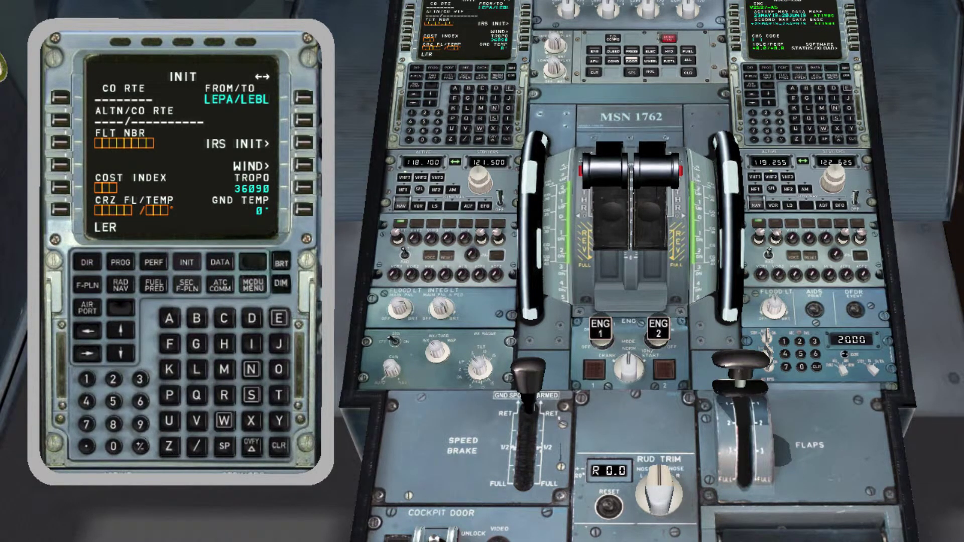
click(61, 119)
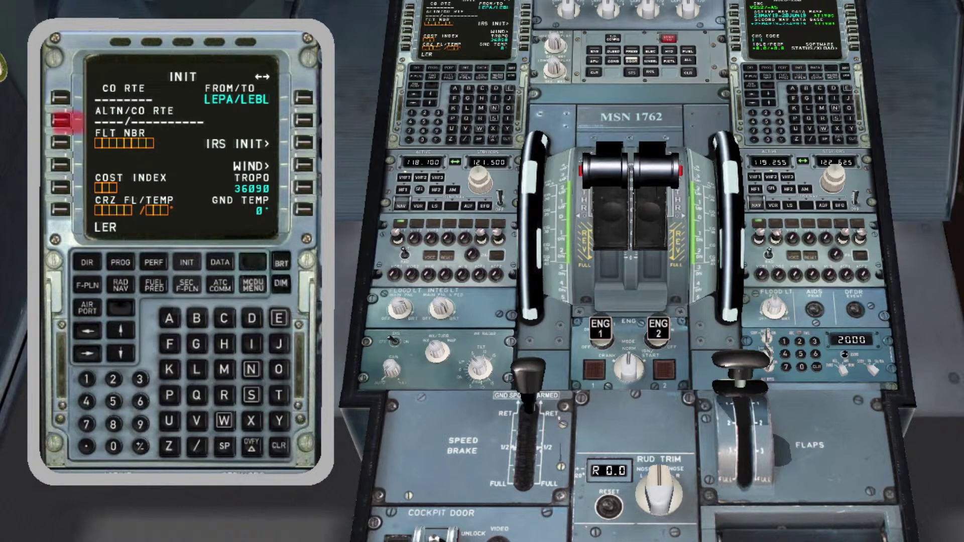
text(S)
click(62, 119)
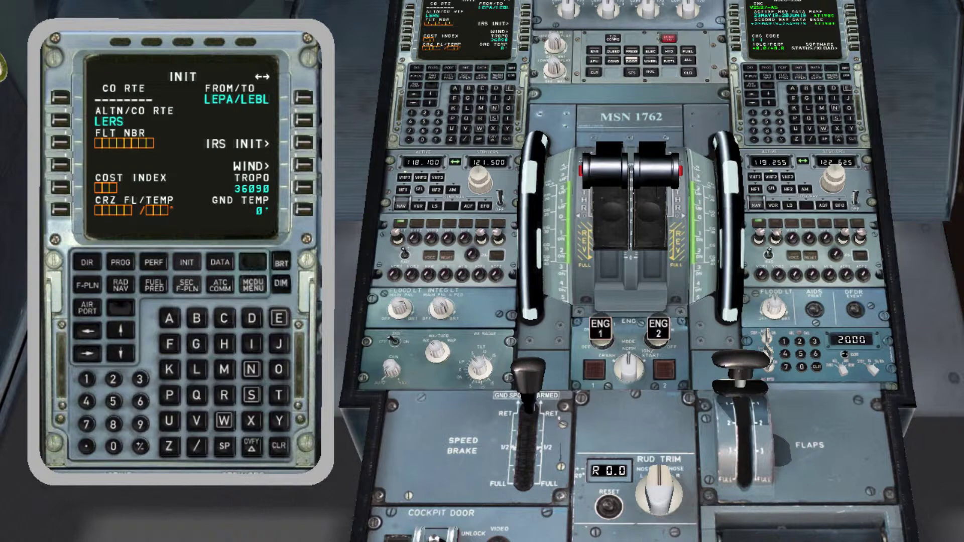
- Set the flight number to FLA2525 on the INIT page
text(FLA)
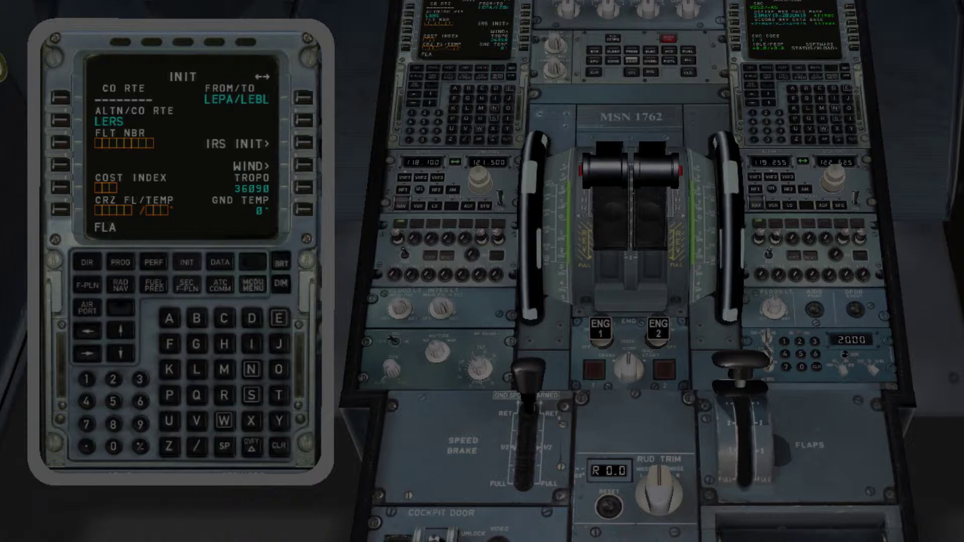
text(252)
key(BackSpace)
key(BackSpace)
text(525)
click(61, 143)
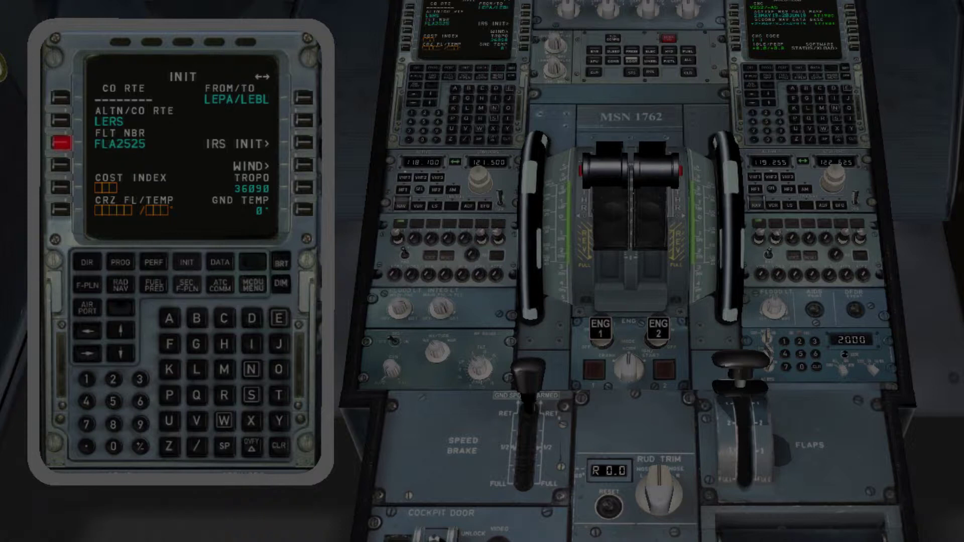
- Set the cost index to 20 and the cruise level and temperature to 190/-10
text(20)
click(61, 187)
text(19)
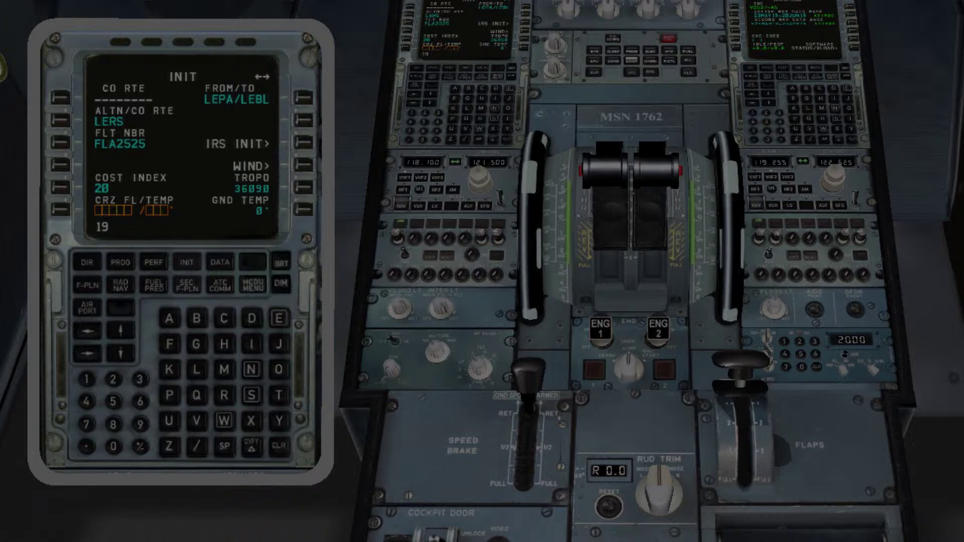
text(0/-10)
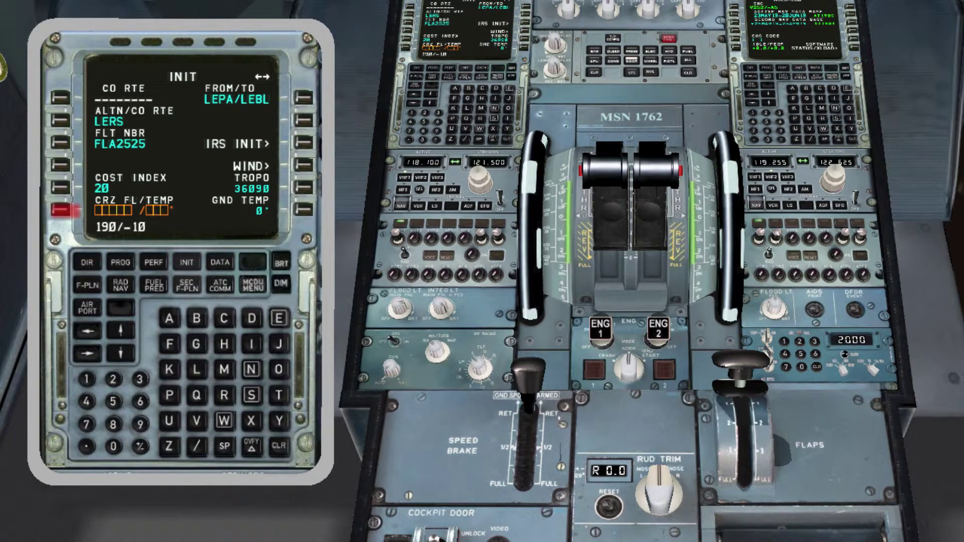
click(60, 210)
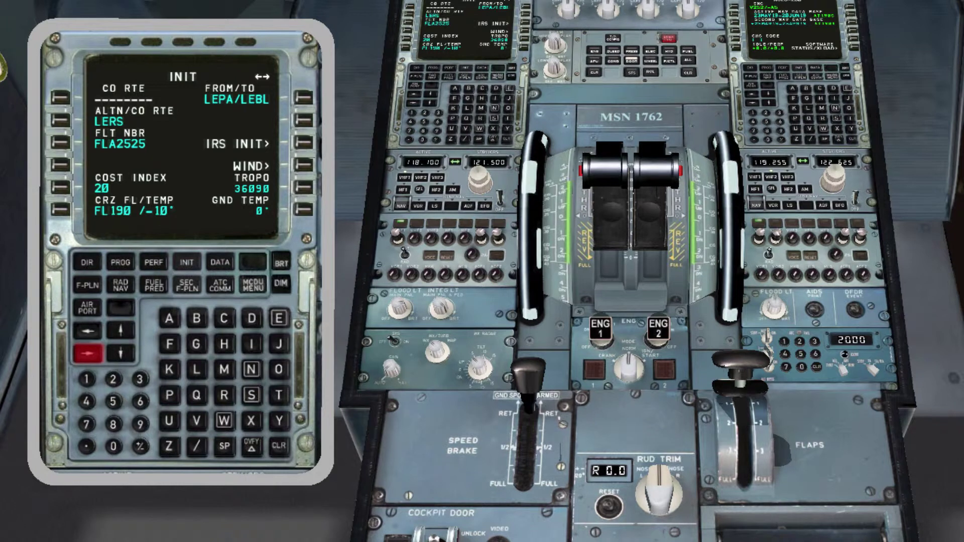
- Set the trip wind to a headwind of 10 on the fuel INIT page
click(88, 354)
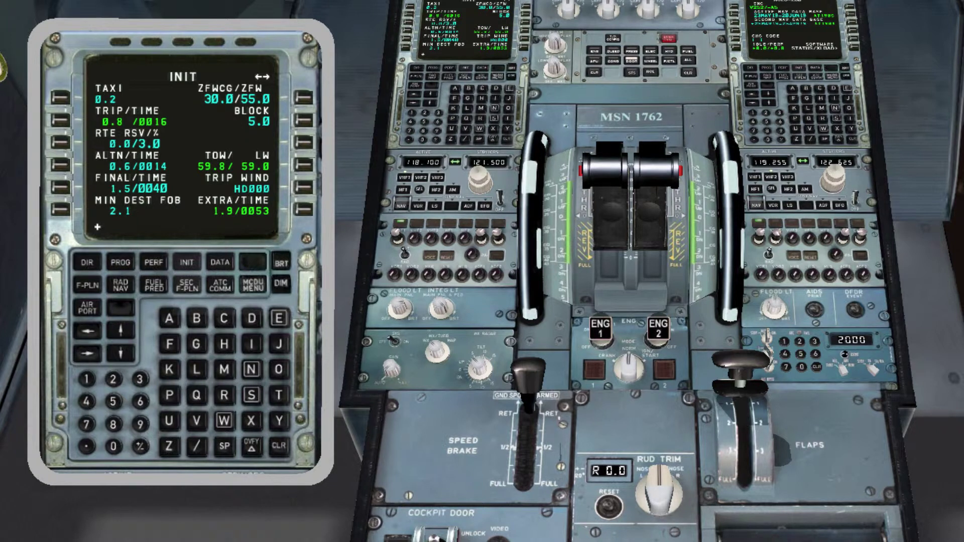
click(303, 187)
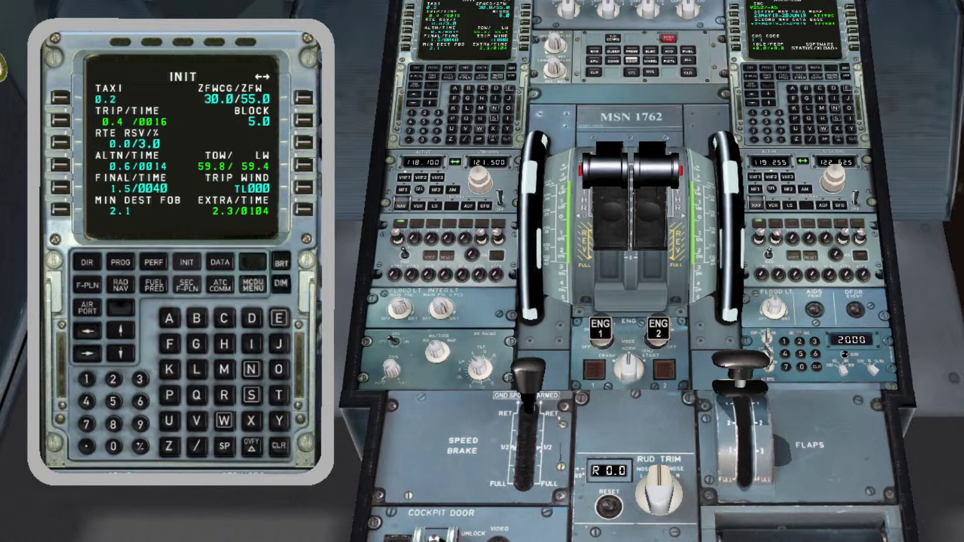
text(+-1)
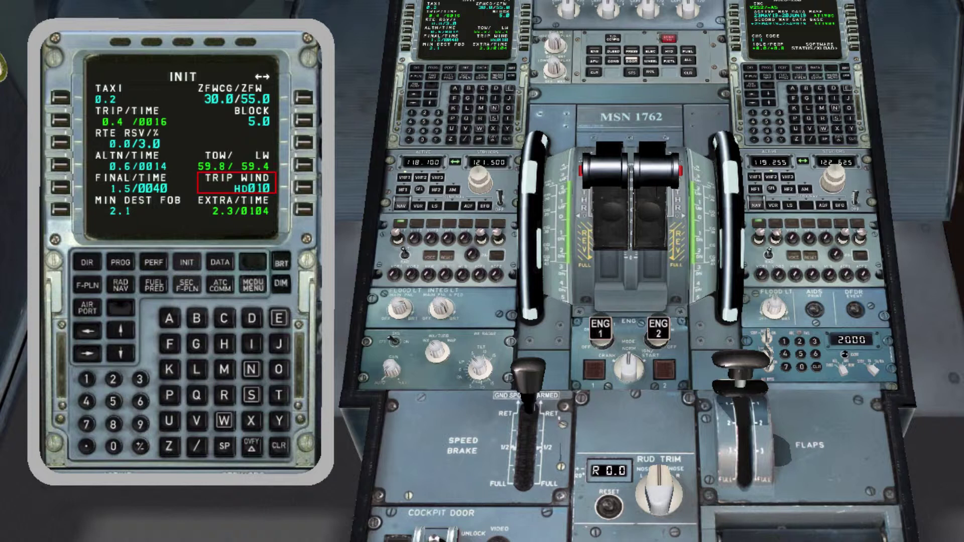
text(1)
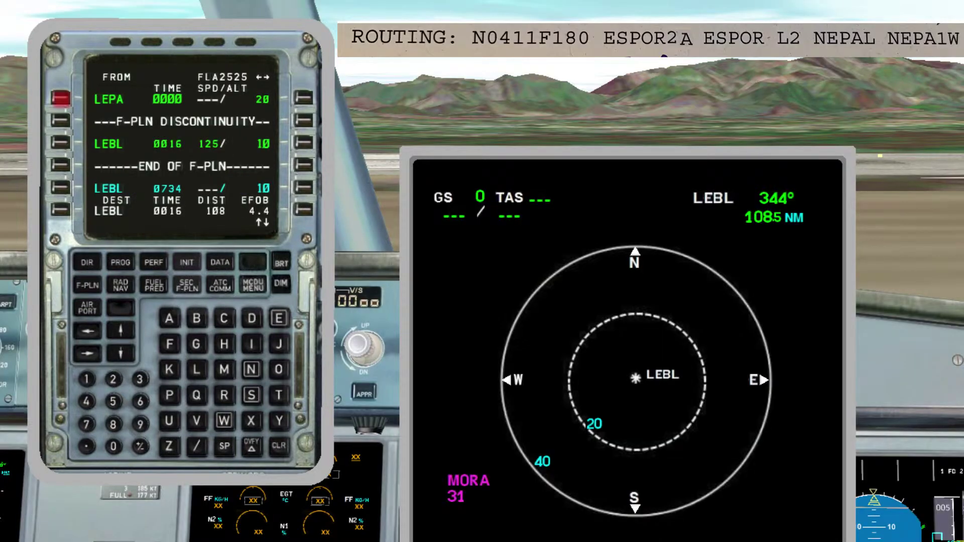
- Insert the LEPA runway 24R departure with SID ESPO2A, and enter NEPAL as the end point of airway L2 from ESPOR
click(60, 98)
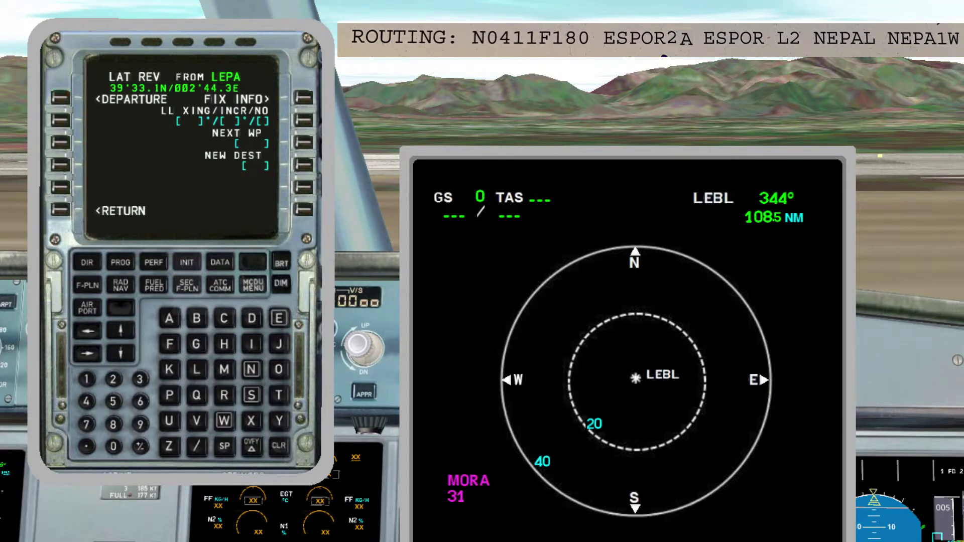
click(60, 98)
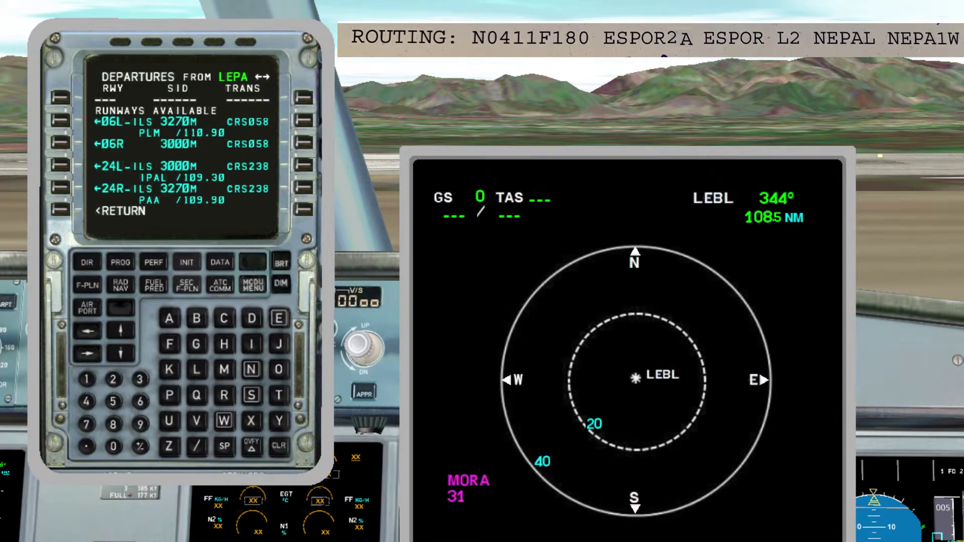
click(60, 187)
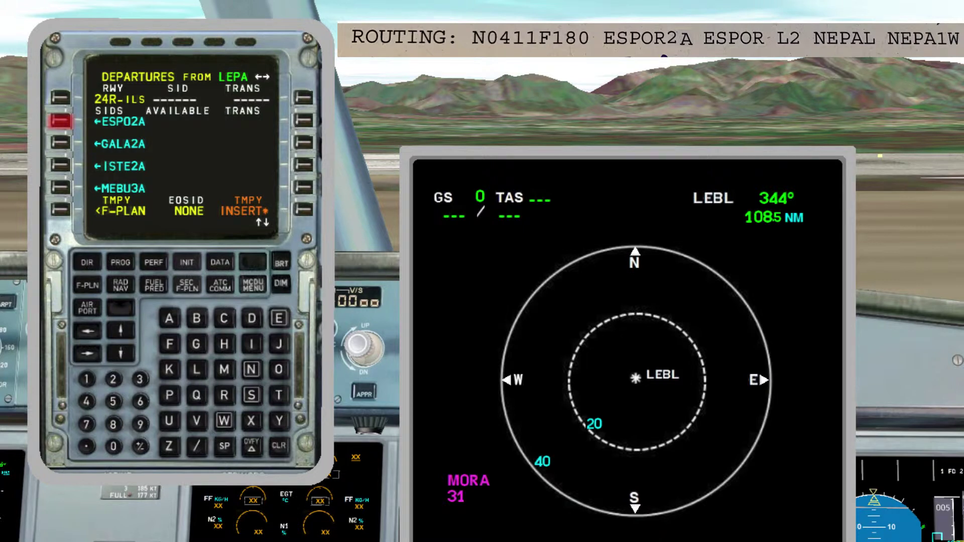
click(60, 121)
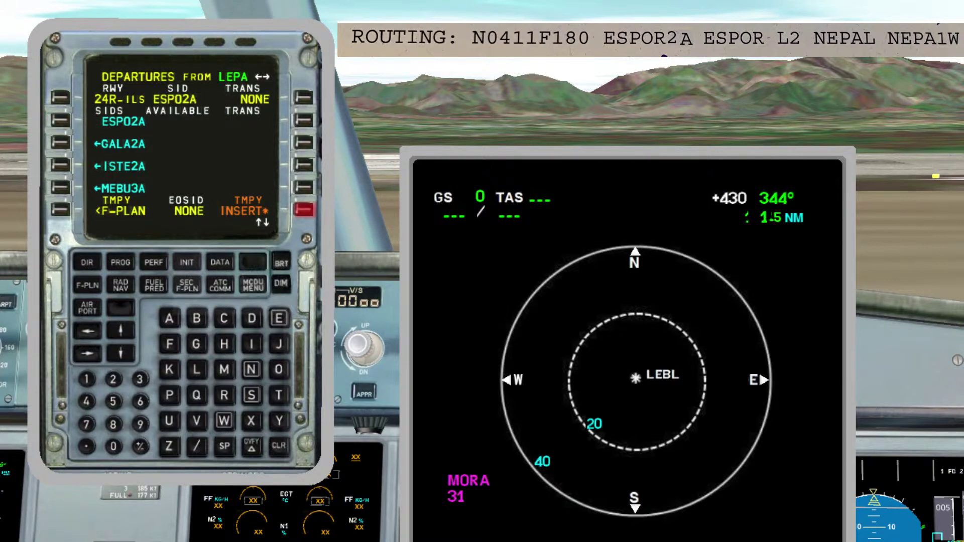
click(304, 209)
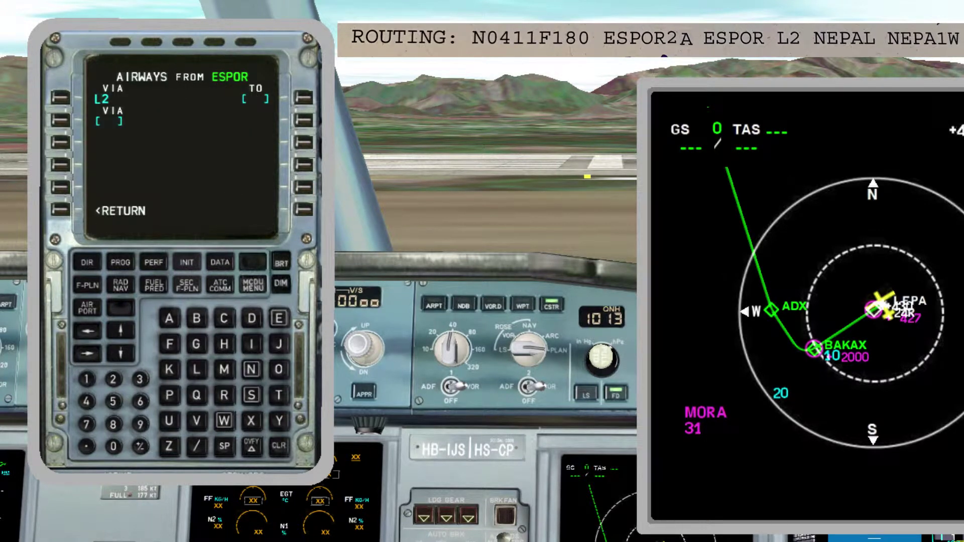
text(NEPAL)
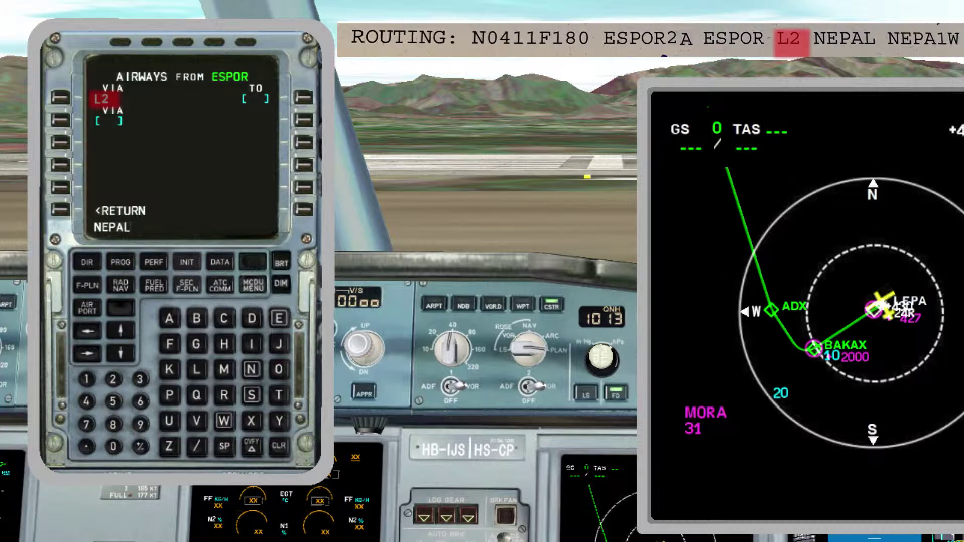
click(303, 97)
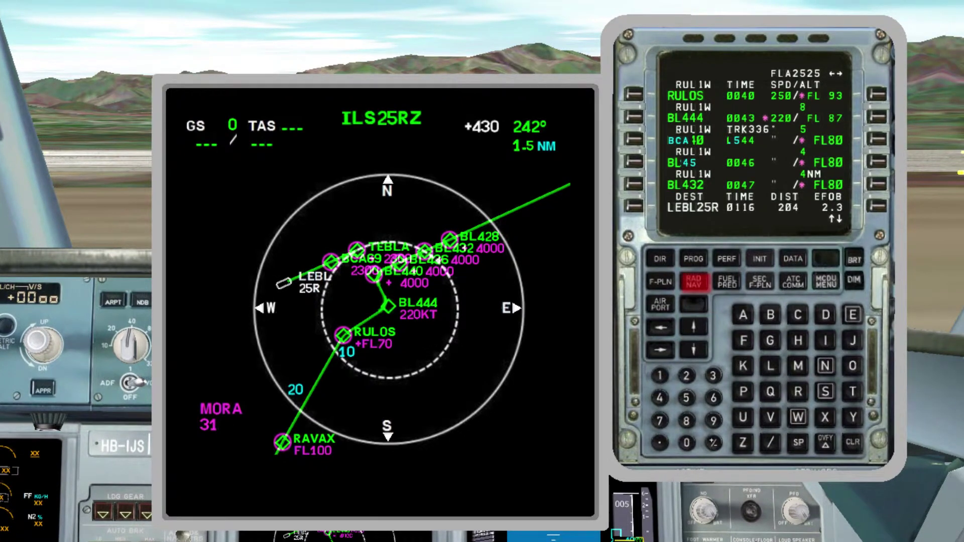
- Set VOR1 to JOA and VOR2 to MJV on the RADIO NAV page
click(706, 278)
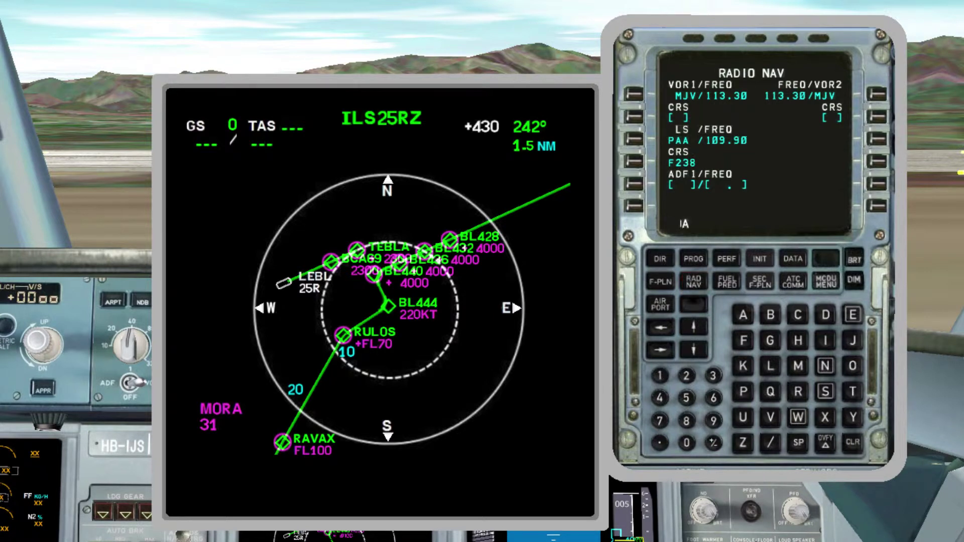
text(JOA)
click(633, 94)
text(MJV)
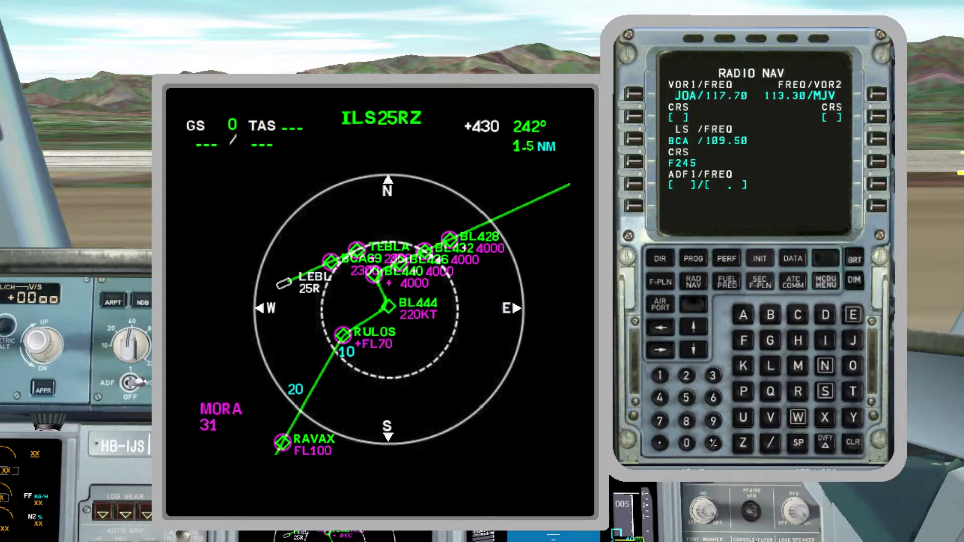
key(shift+4)
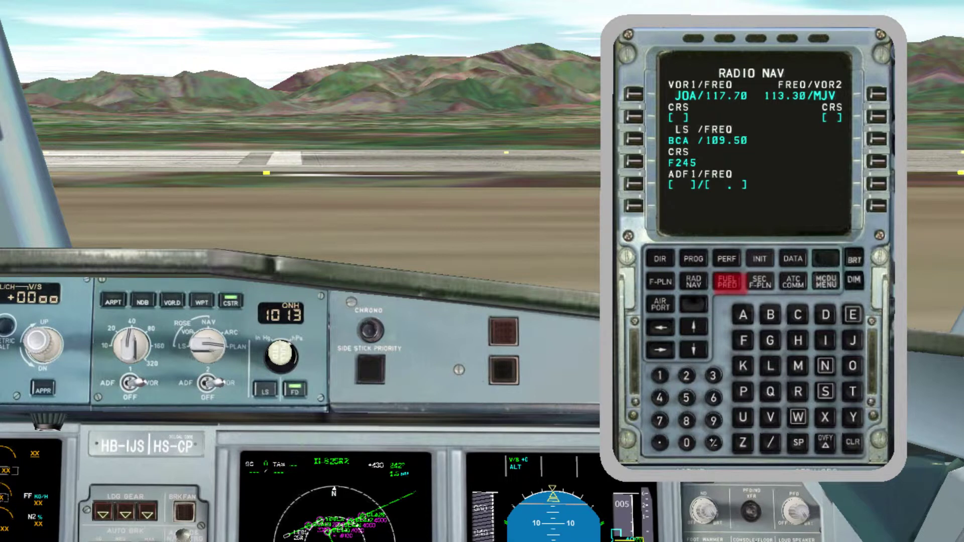
- Check the fuel predictions and copy the active flight plan into the secondary flight plan
click(727, 281)
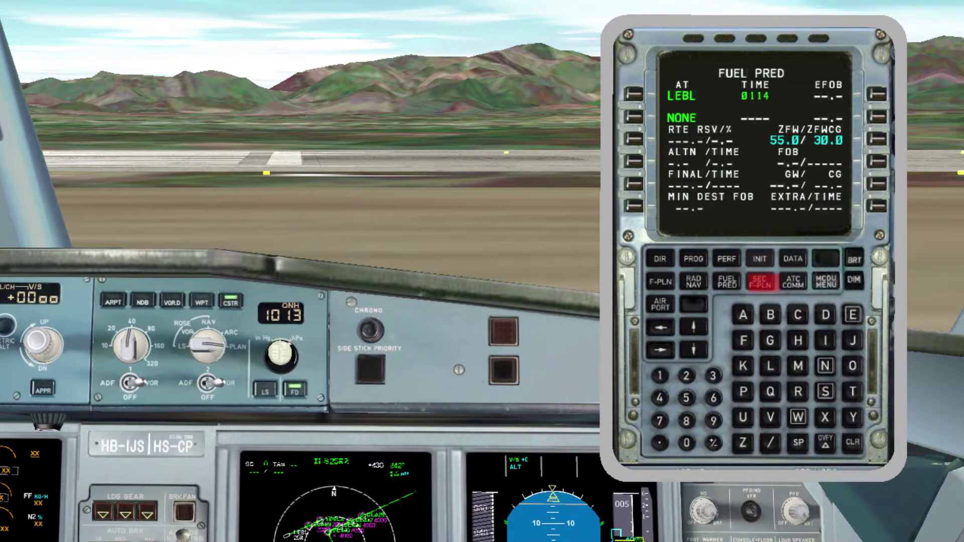
click(759, 281)
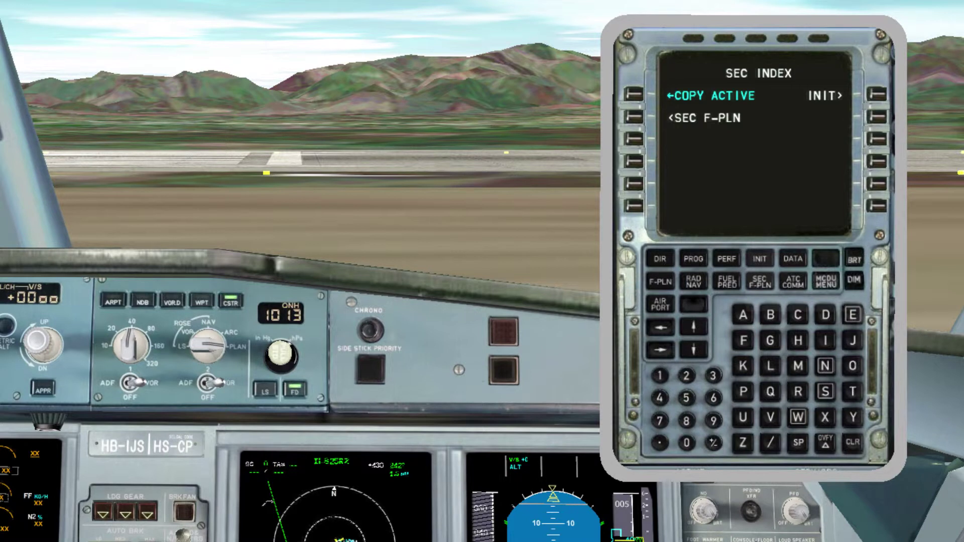
click(633, 94)
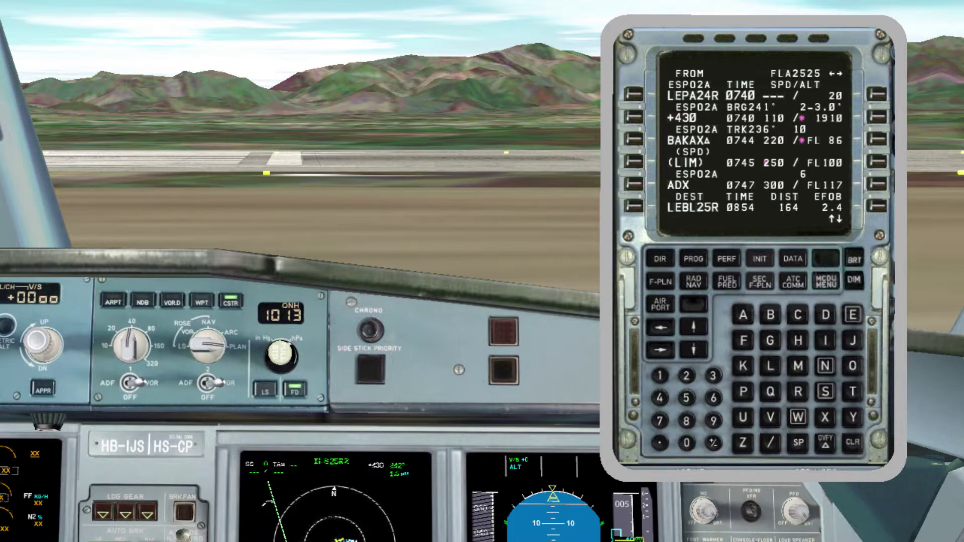
- Clear the ADX waypoint from the secondary flight plan and enter LEPA as its new destination
click(852, 441)
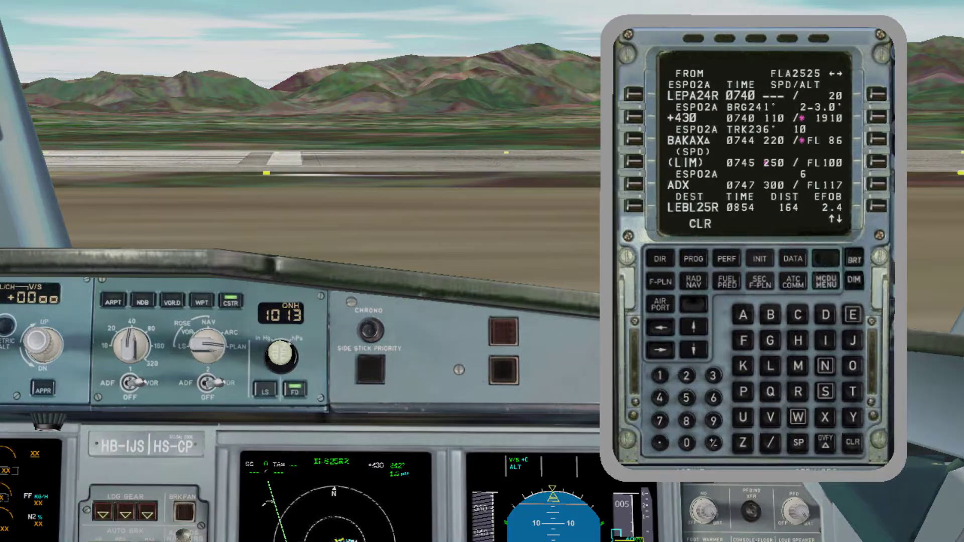
click(633, 185)
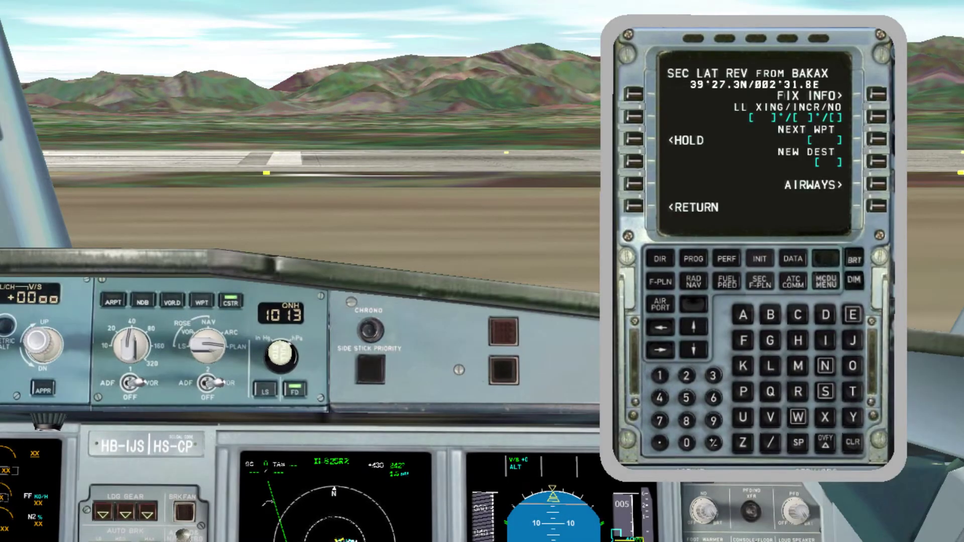
text(LEPA24L)
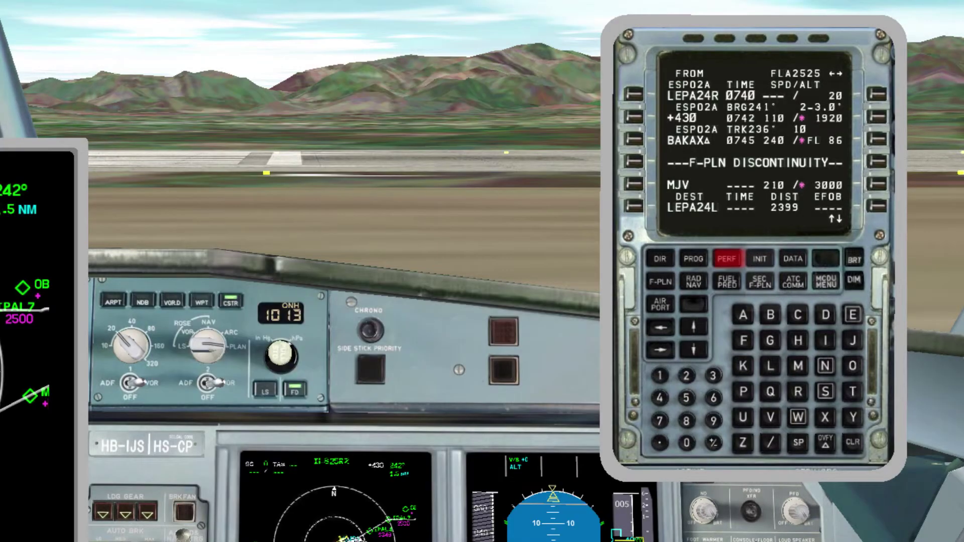
- Set the takeoff speeds to V1 135, VR 135 and V2 137 on the PERF page
text(13)
key(BackSpace)
text(5)
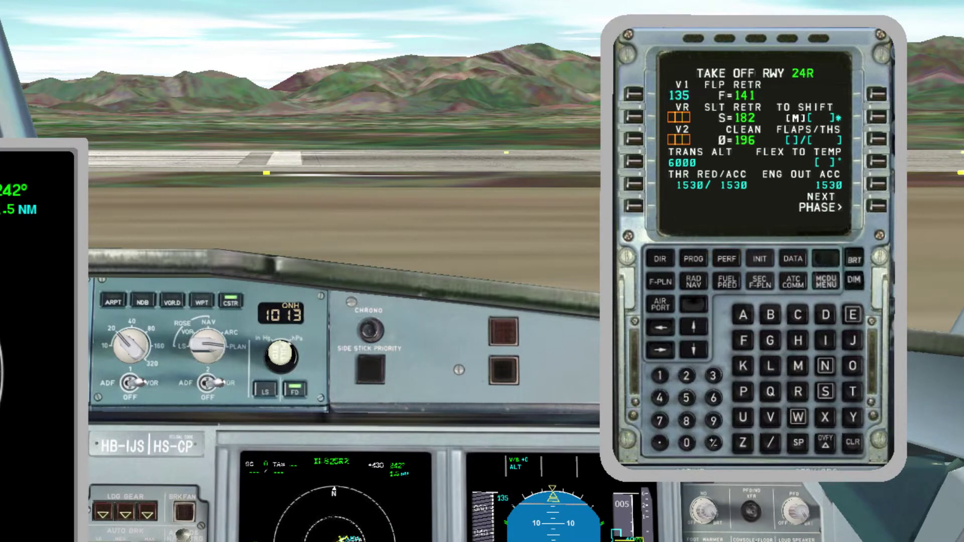
text(13)
text(5)
click(634, 139)
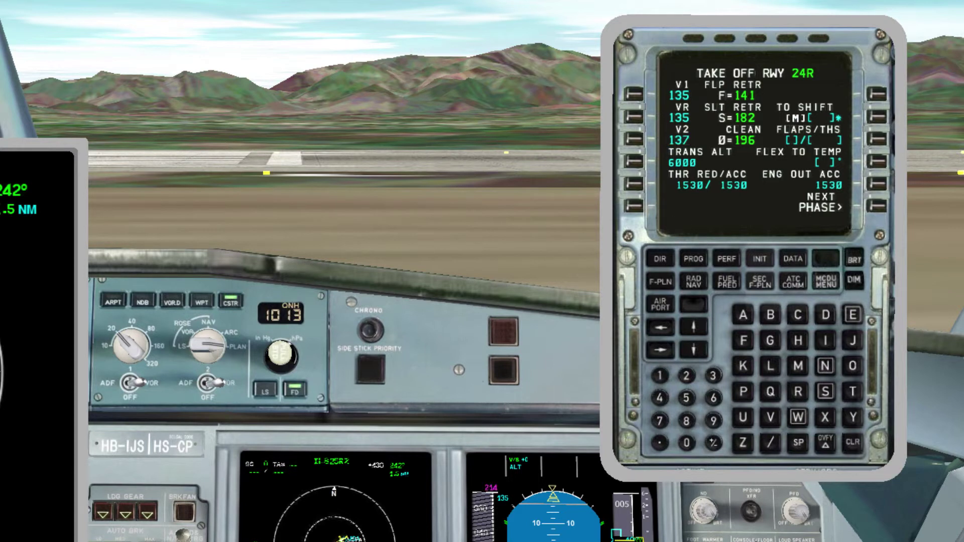
- Set the takeoff flaps to 1 and the THS trim to UP0.3
text(1/.3U)
click(877, 139)
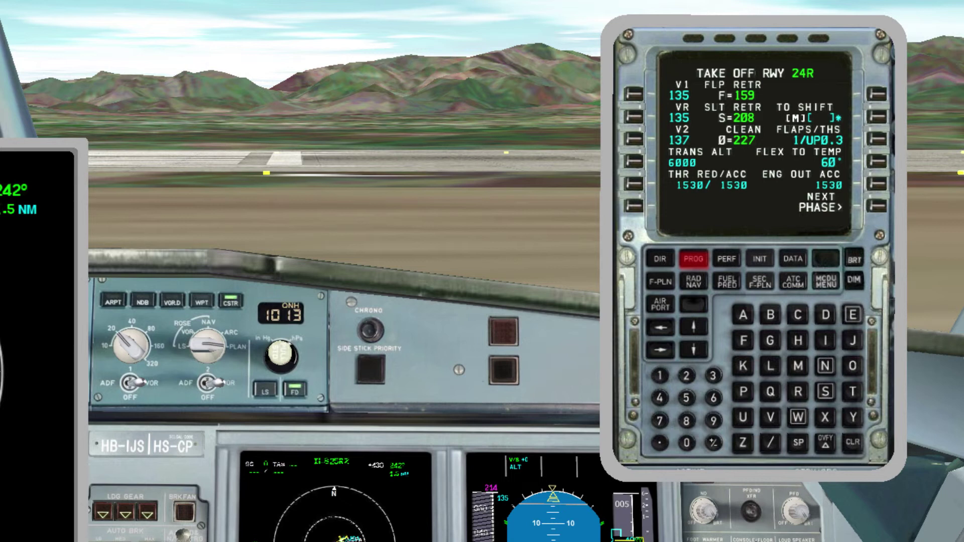
- Enter a LEPA runway identifier as the bearing and distance reference on the PROG page
click(693, 259)
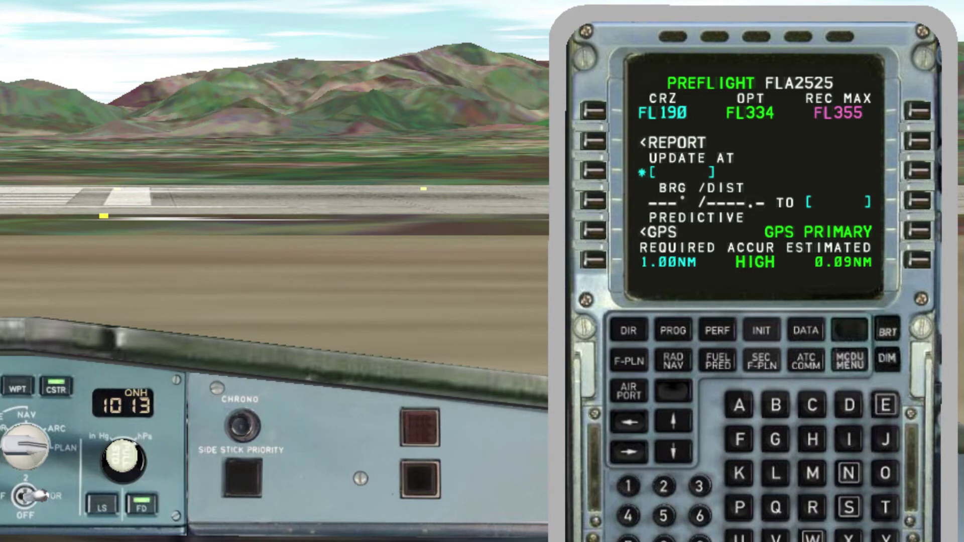
text(L)
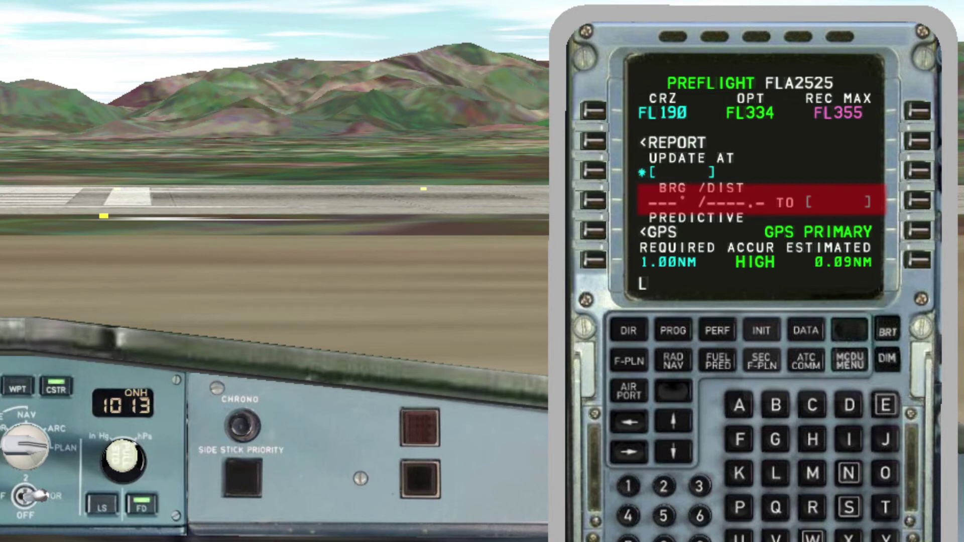
text(EPA2)
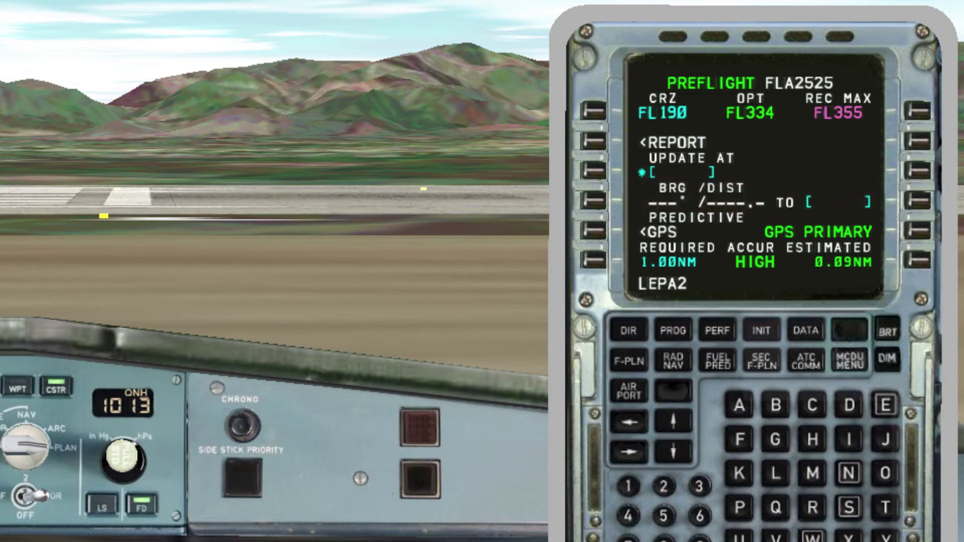